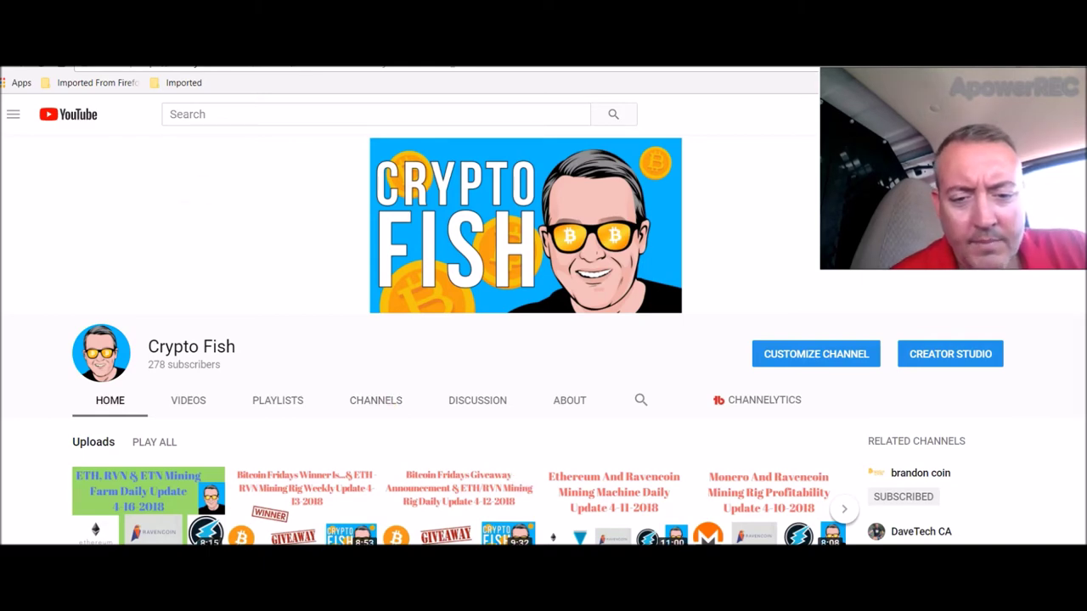
- Review the weekly mining figures in the spreadsheet and the coin balances on Mining Pool Hub in the browser
key(alt+Tab)
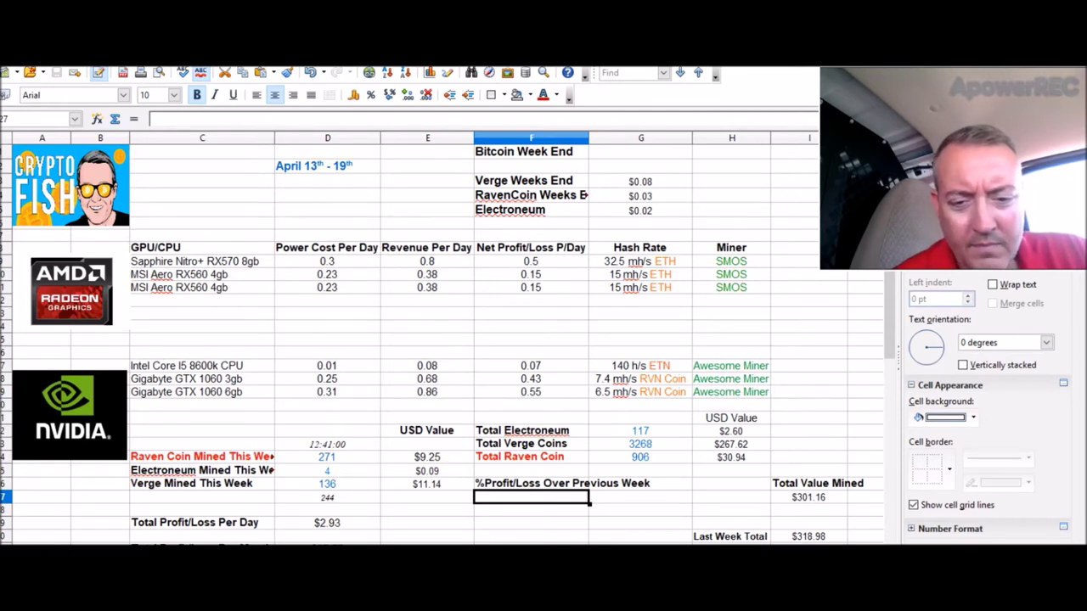
key(alt+Tab)
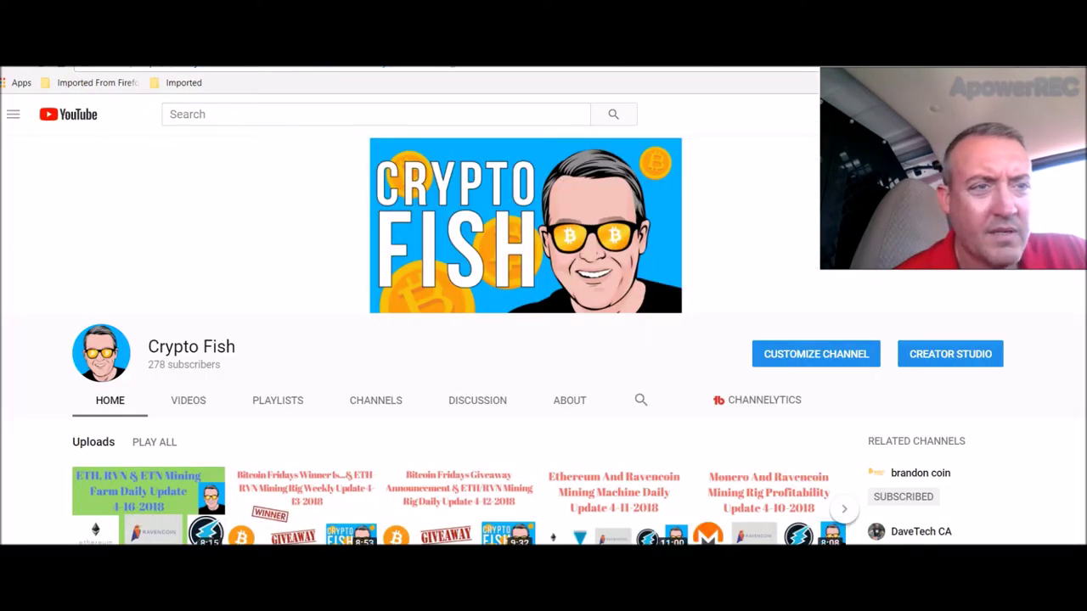
key(ctrl+Tab)
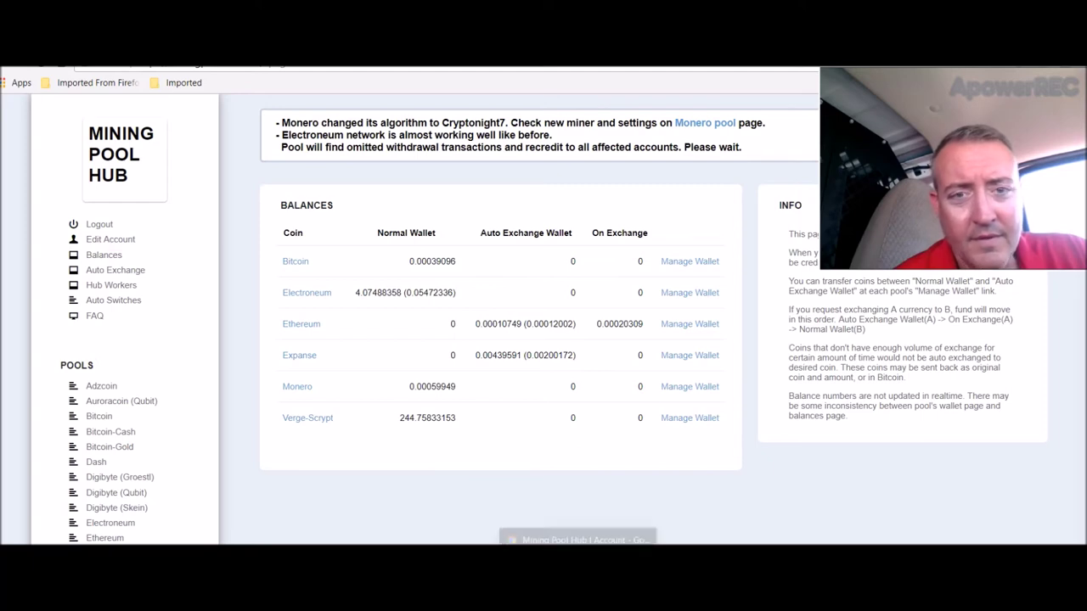
click(499, 503)
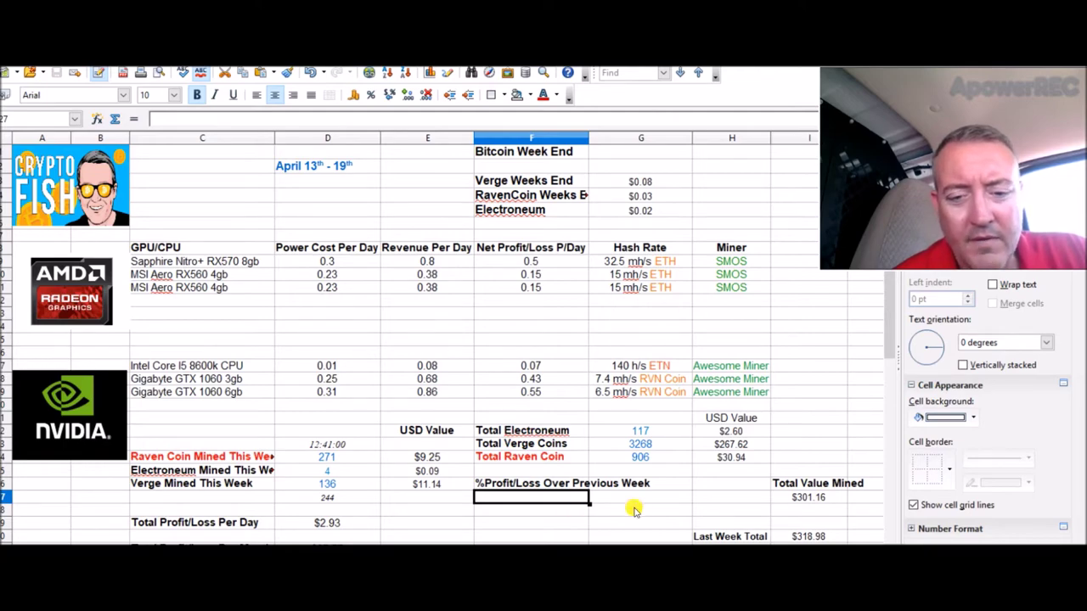
key(alt+Tab)
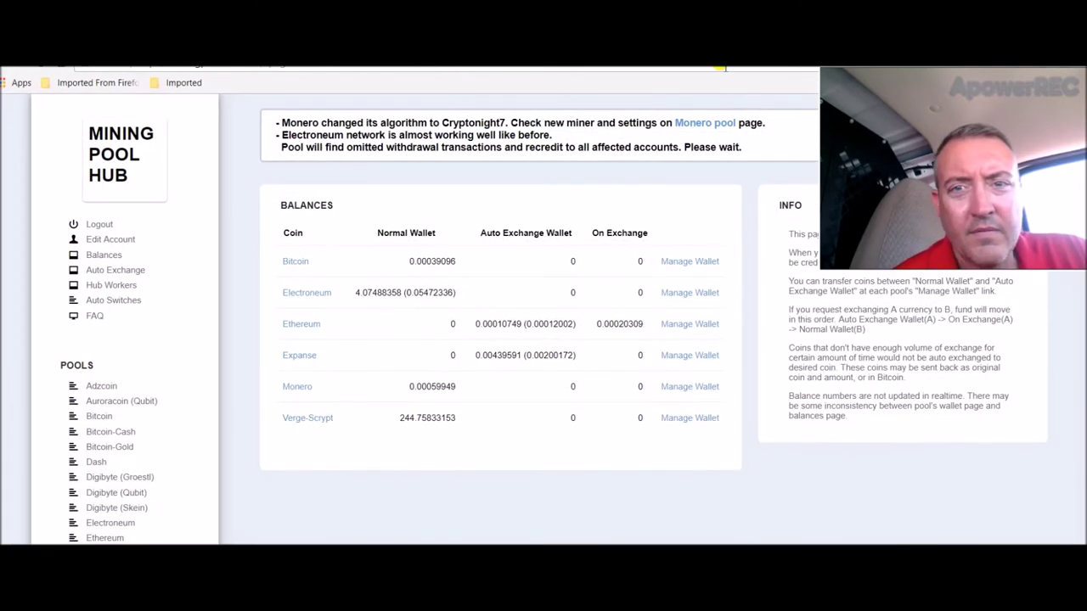
- Open Chrome Remote Desktop from the Chrome apps page in a new browser tab
key(ctrl+t)
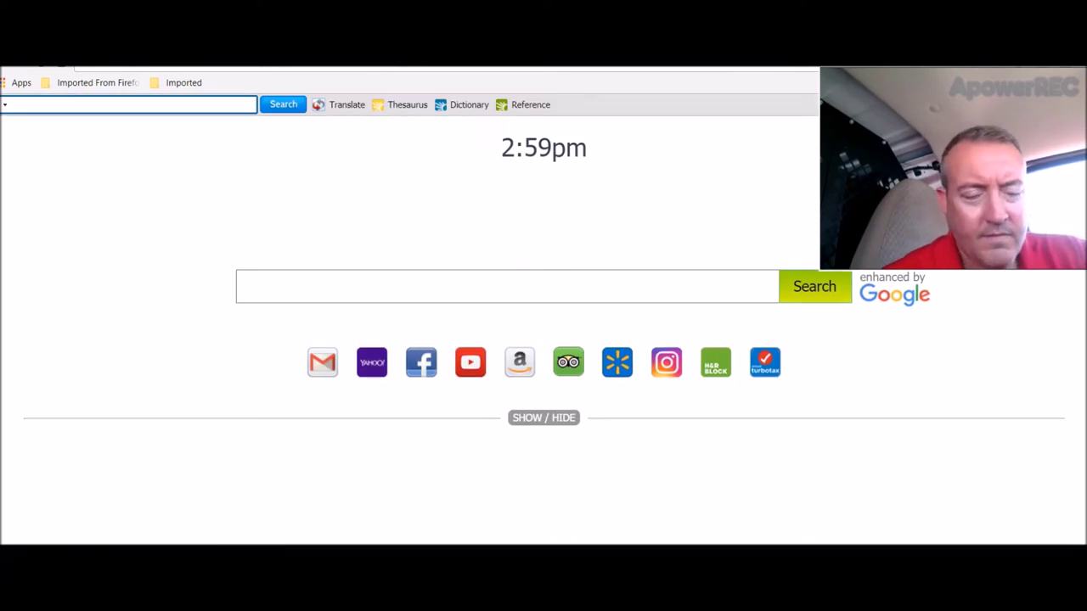
text(chr)
key(Return)
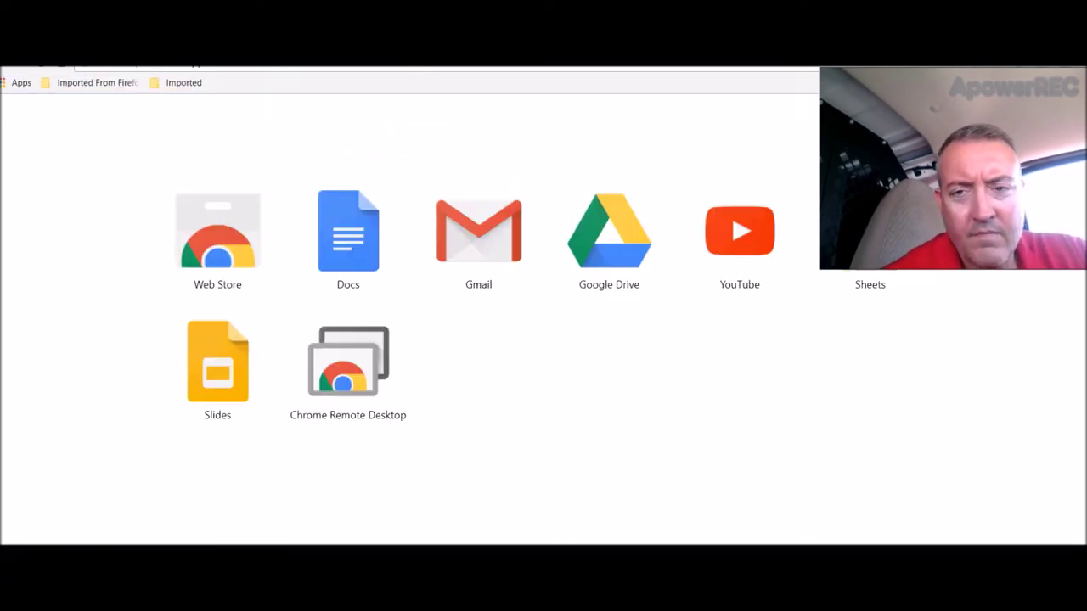
click(348, 359)
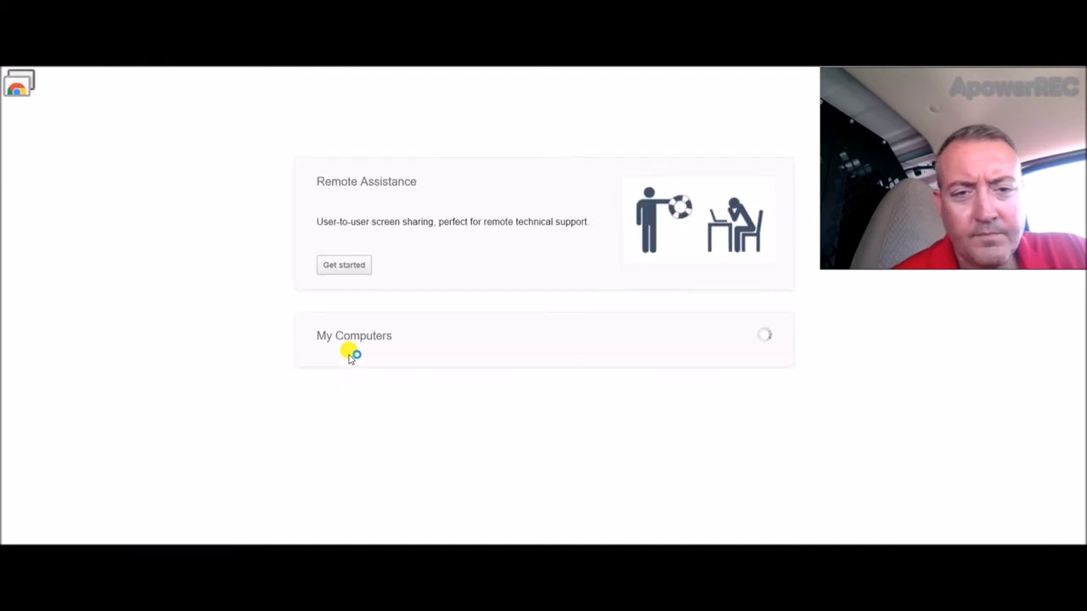
- Connect to the remote computer DESKTOP-HTDSHMJ by entering its access PIN
click(509, 371)
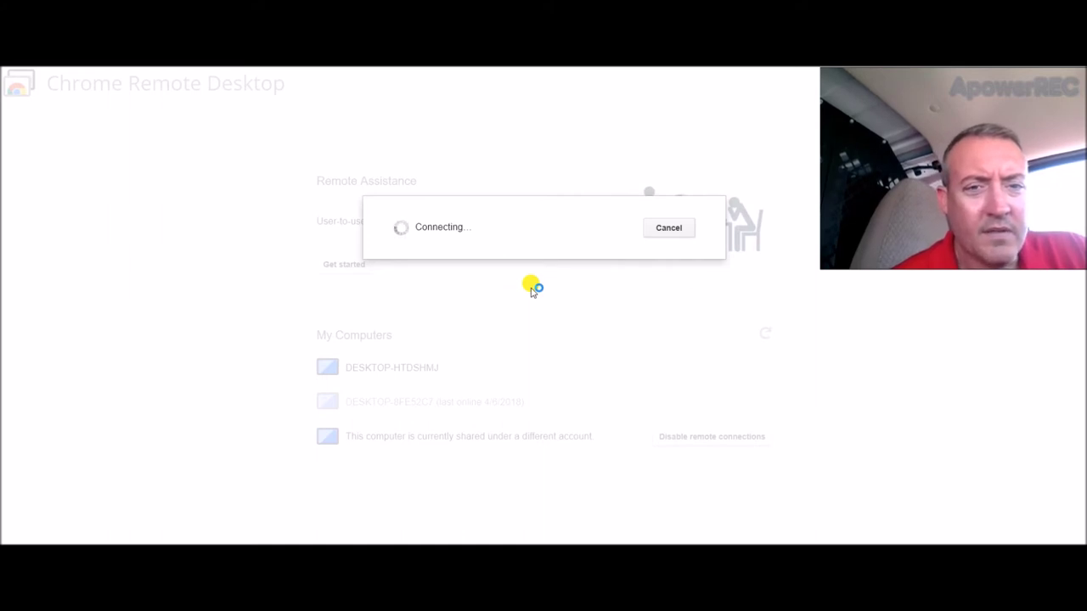
click(493, 251)
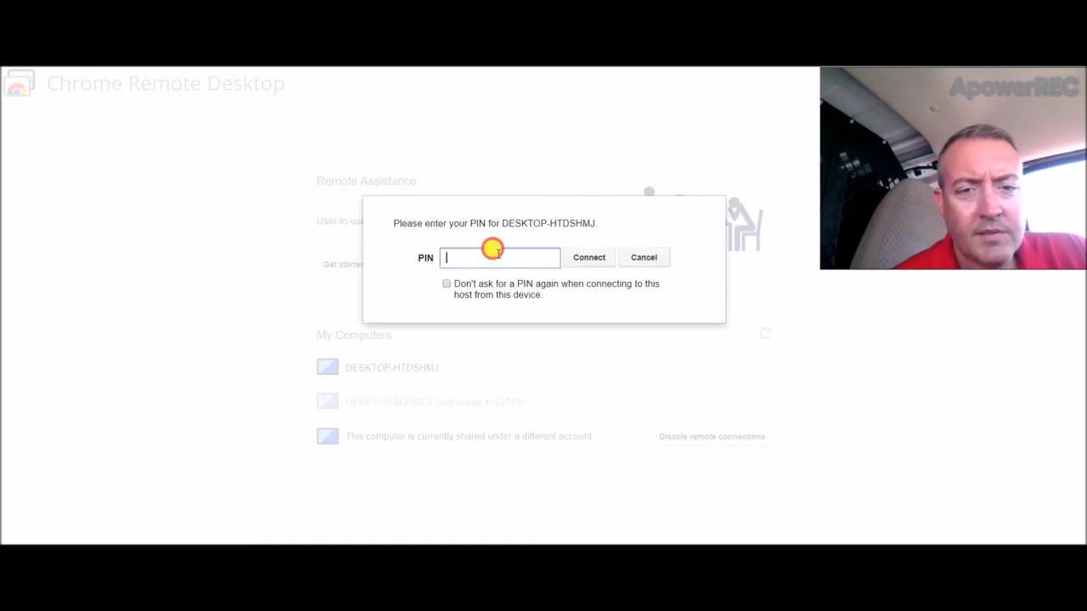
text(••••••)
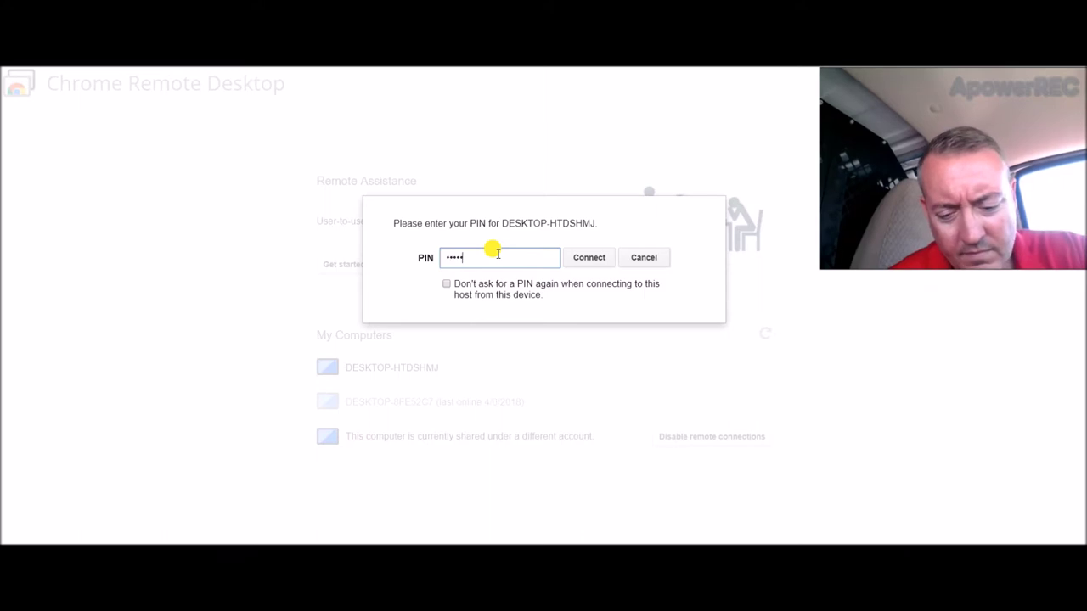
key(Return)
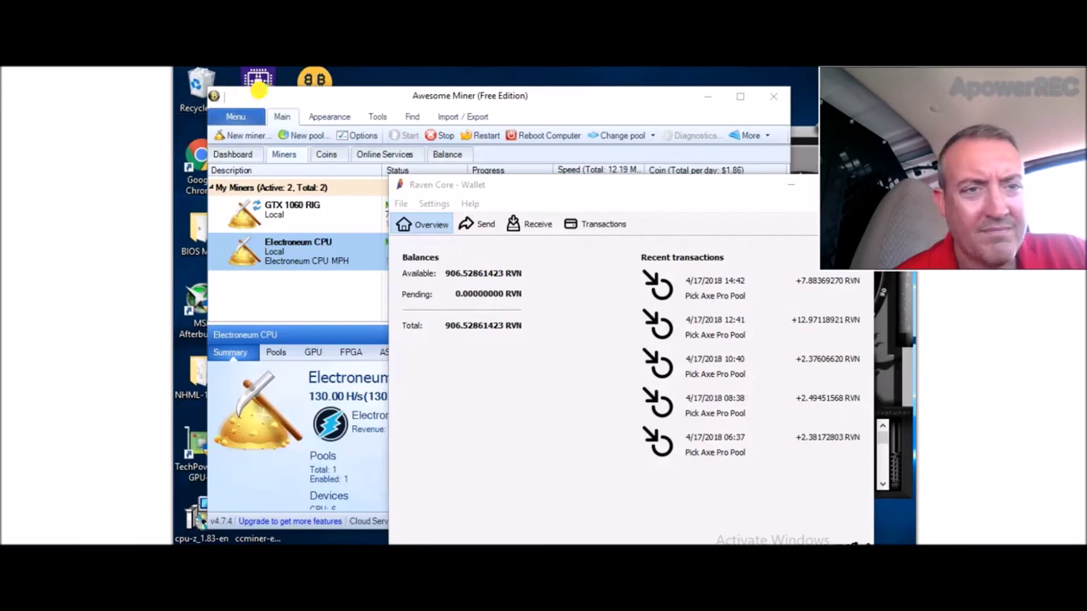
- Bring the Awesome Miner window forward to review its miners, and the Raven Core wallet to review its balance and transactions
mouse_move(249, 95)
mouse_down()
mouse_move(271, 93)
mouse_move(232, 103)
mouse_up()
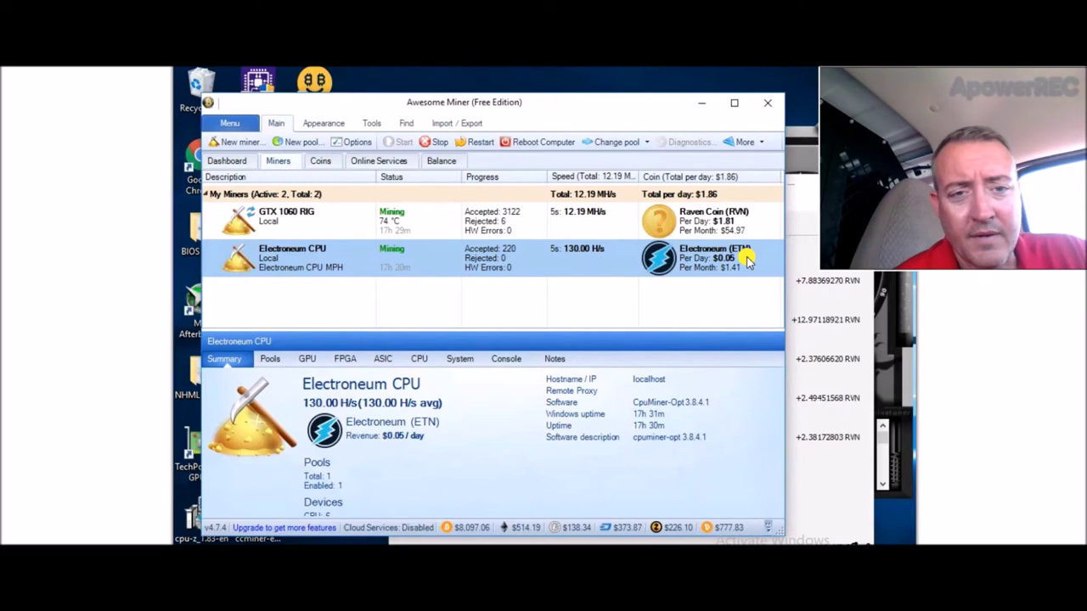
click(791, 239)
drag(704, 182, 546, 211)
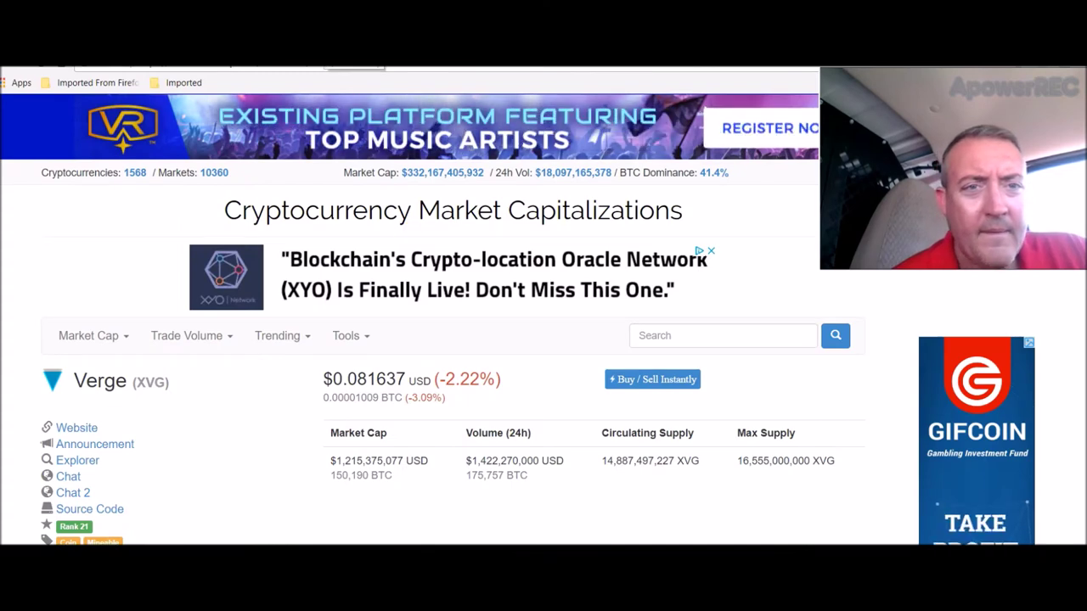
- Check Rig11 in the SimpleMining RigList, and compare the Mining Pool Hub balances with the totals in the mining spreadsheet
click(393, 10)
drag(934, 179, 941, 415)
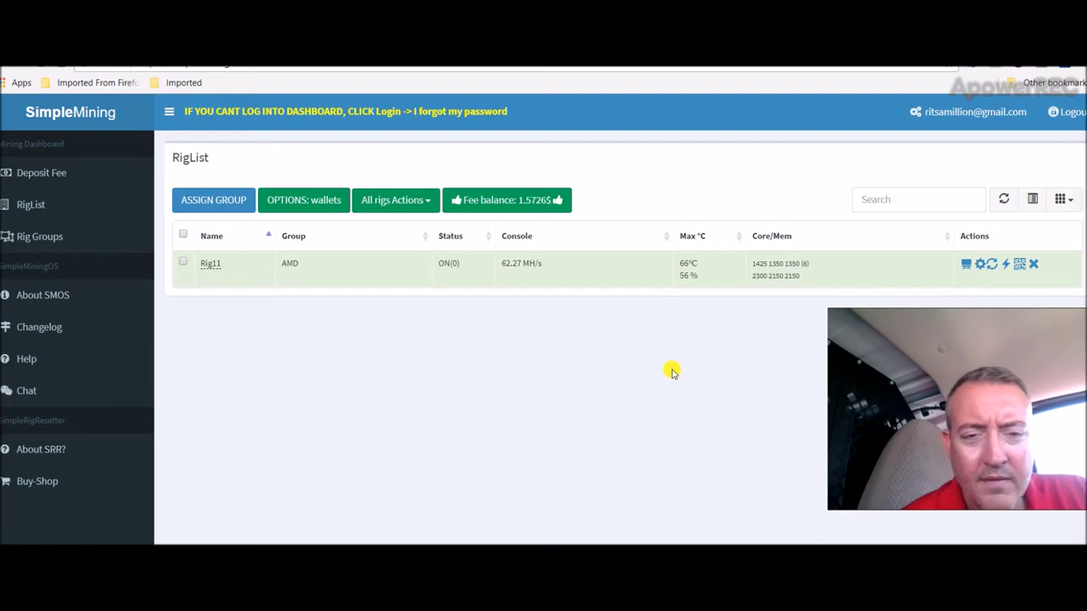
mouse_move(507, 266)
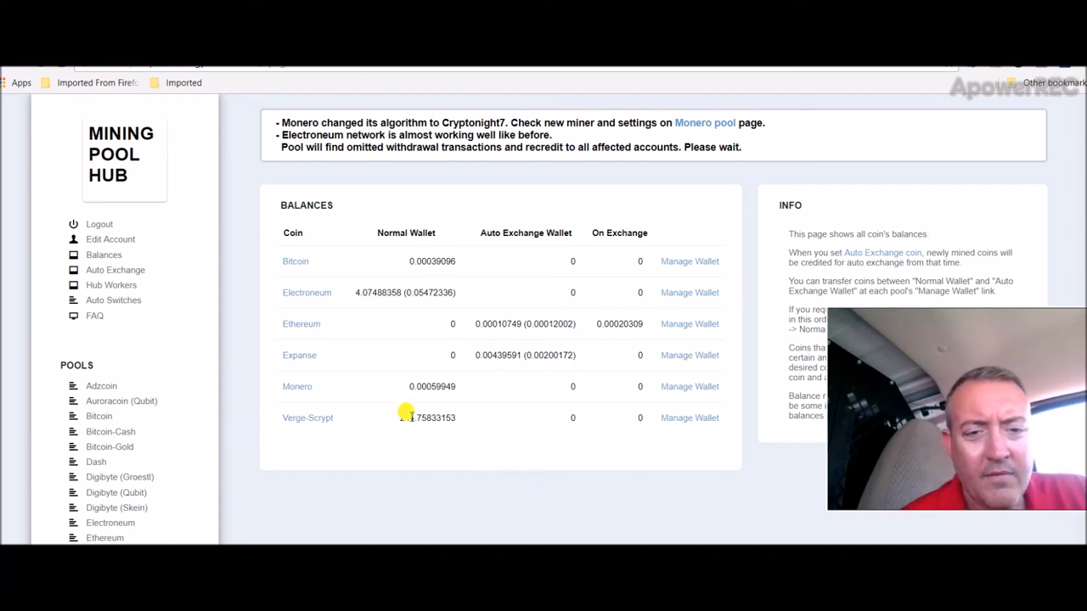
click(339, 51)
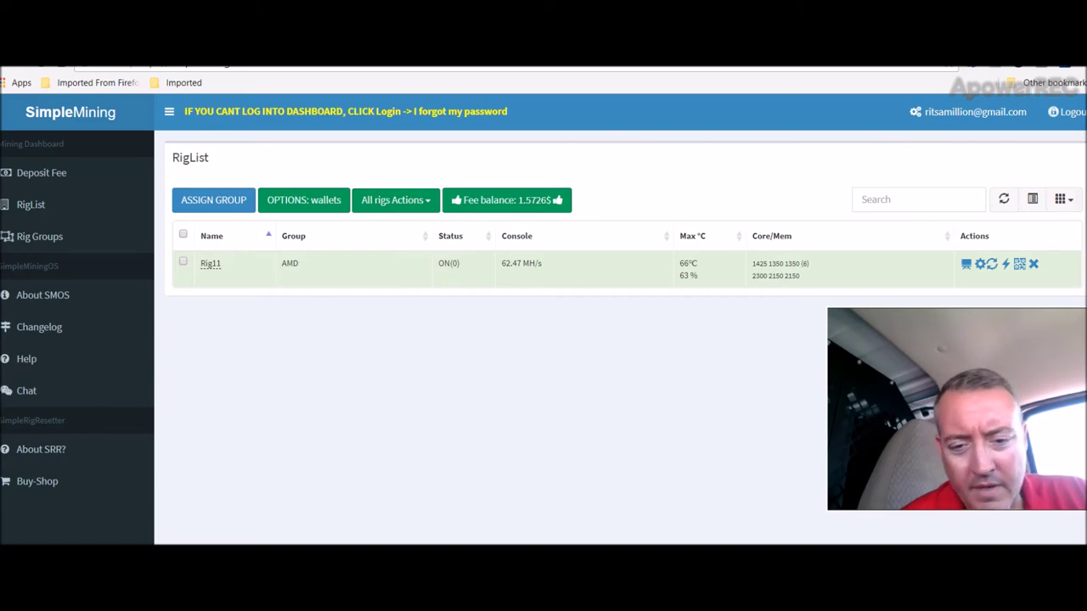
key(alt+Tab)
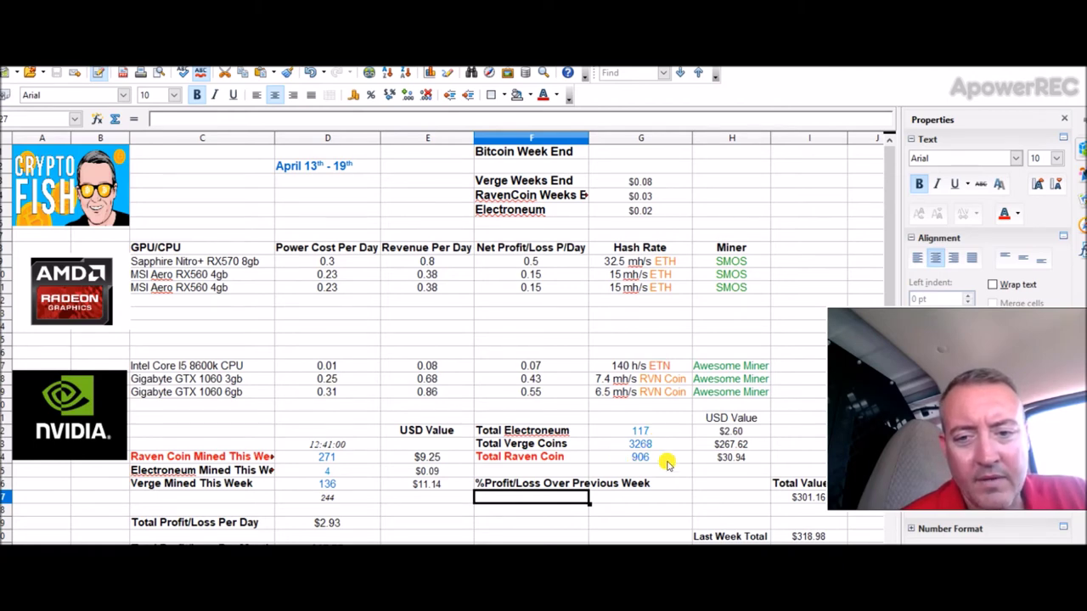
- Switch back to the browser and look up Ravencoin (RVN) on the Cryptocurrency Market Capitalizations site
key(alt+Tab)
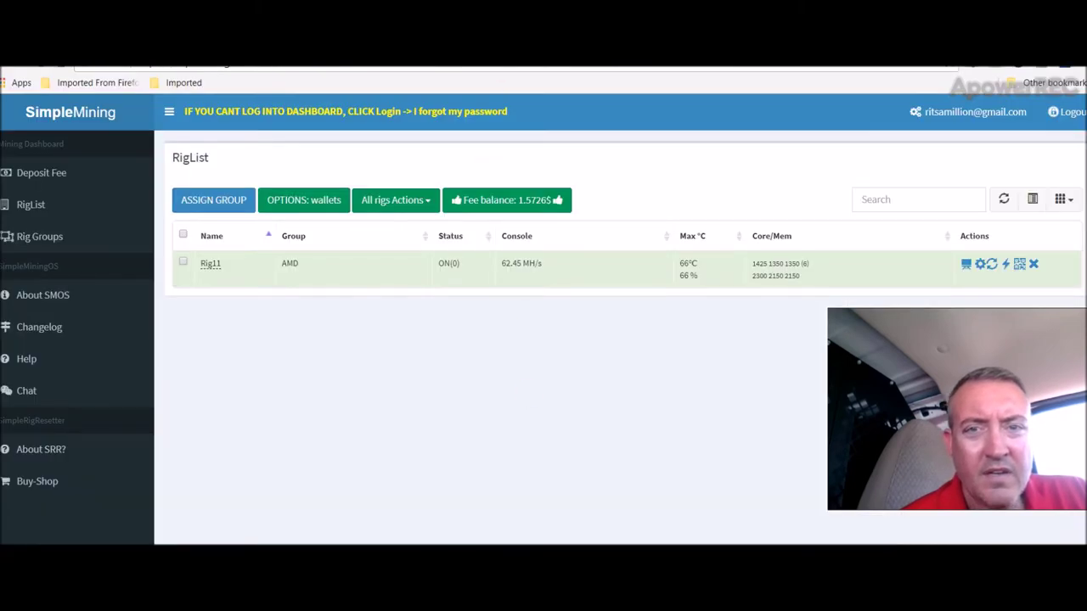
key(ctrl+Tab)
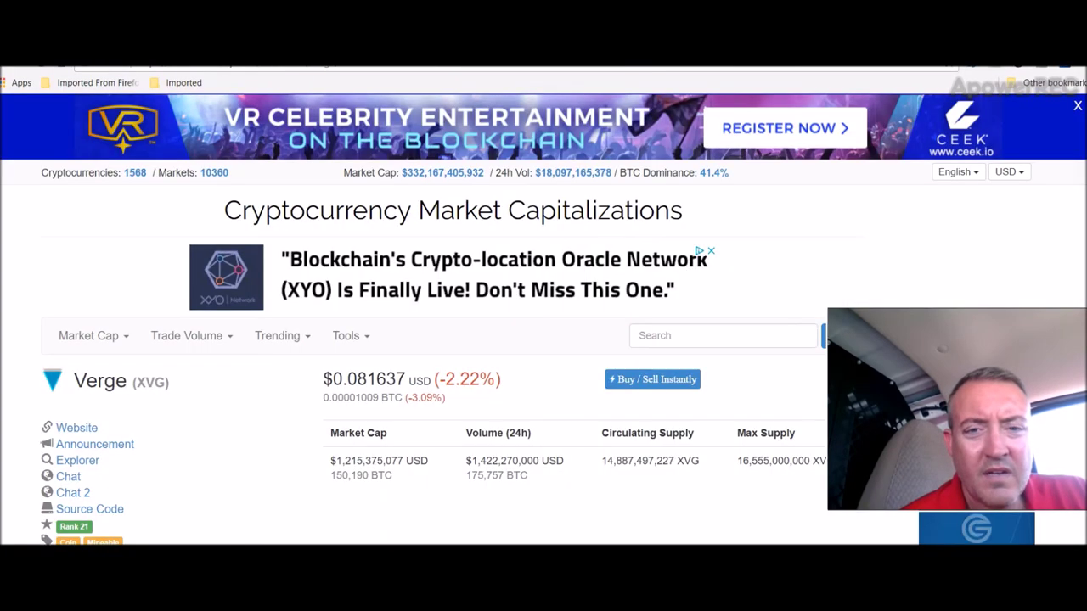
click(647, 328)
text(r)
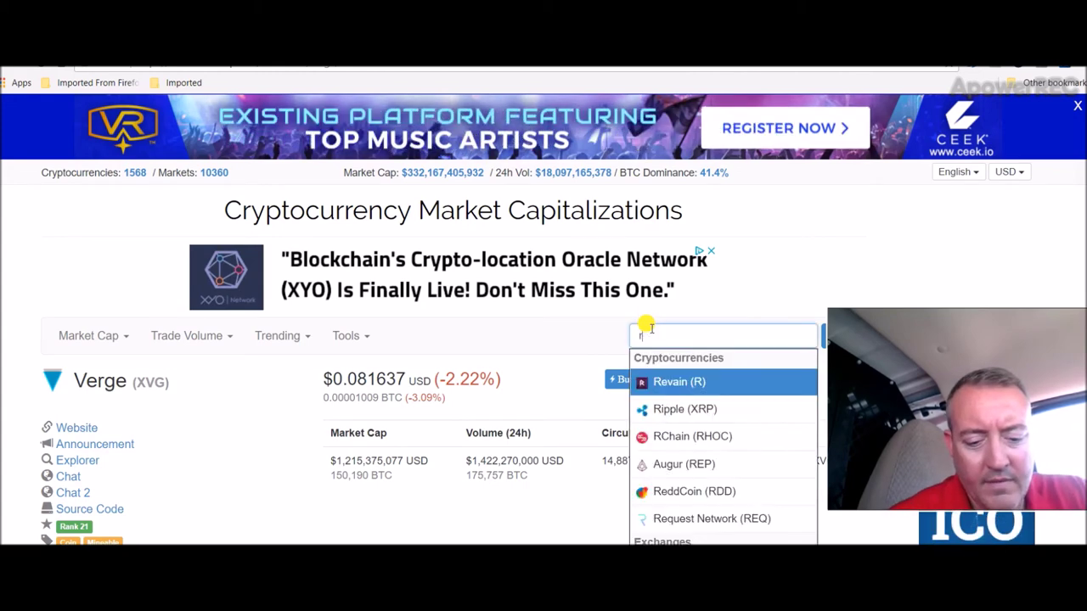
text(v)
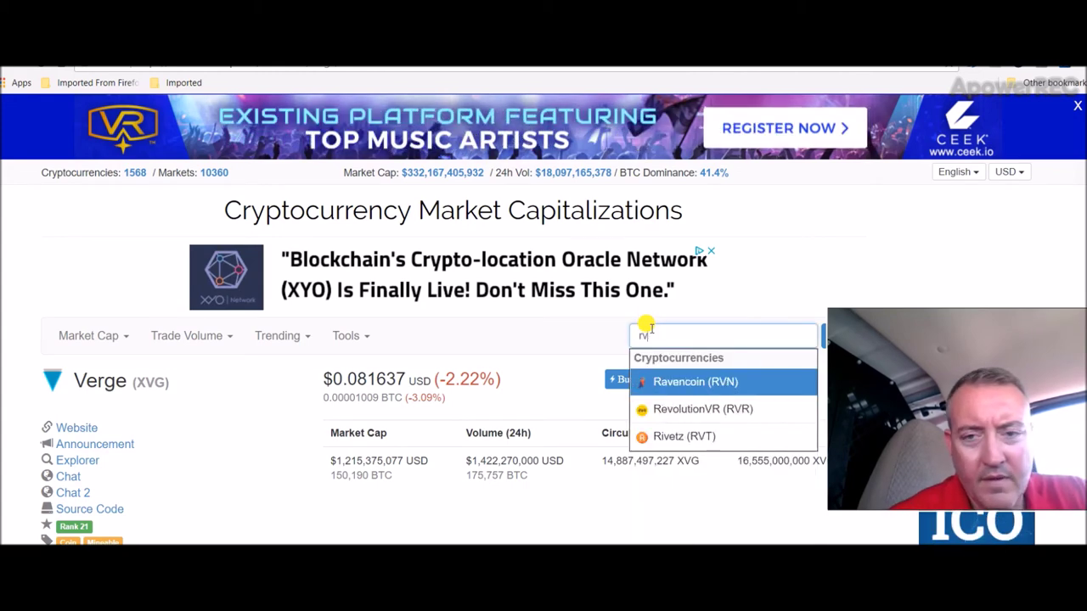
click(667, 386)
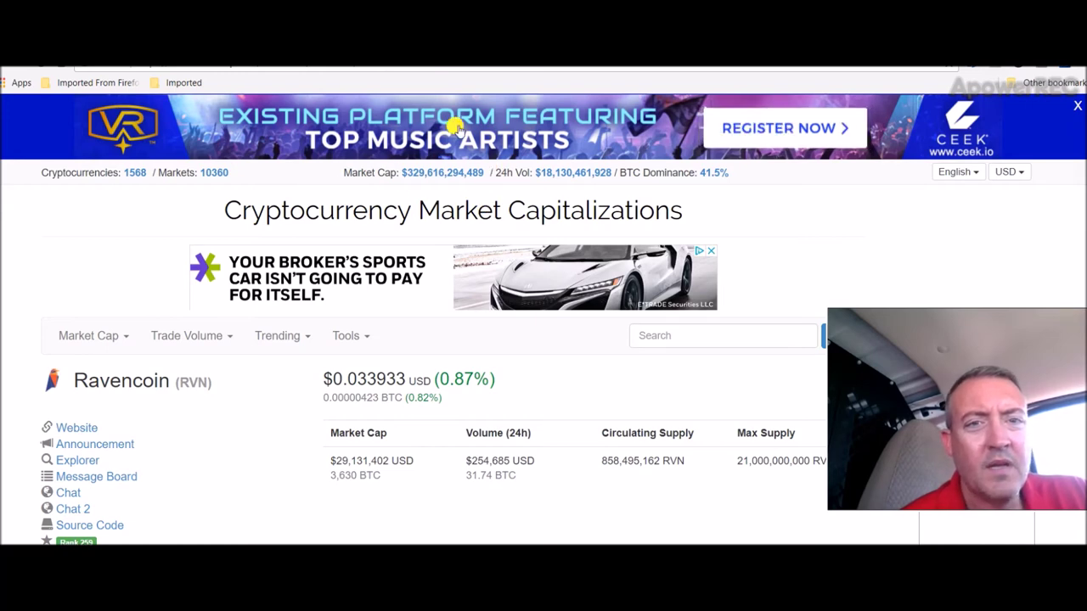
- Read the Fortune article about Verge's payment partnership with Mindgeek
key(ctrl+Tab)
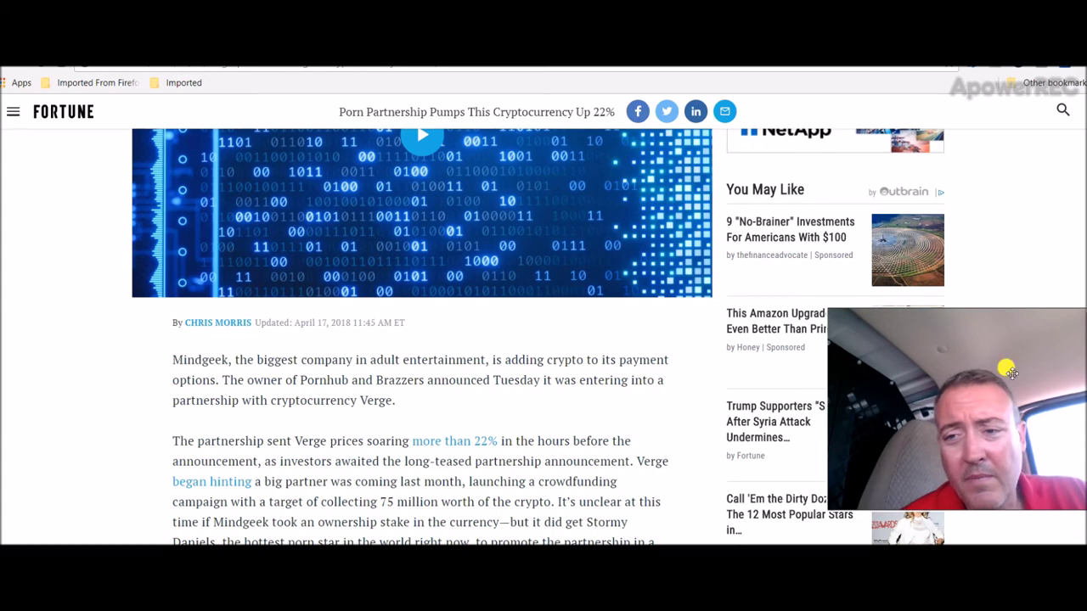
drag(1001, 370, 989, 129)
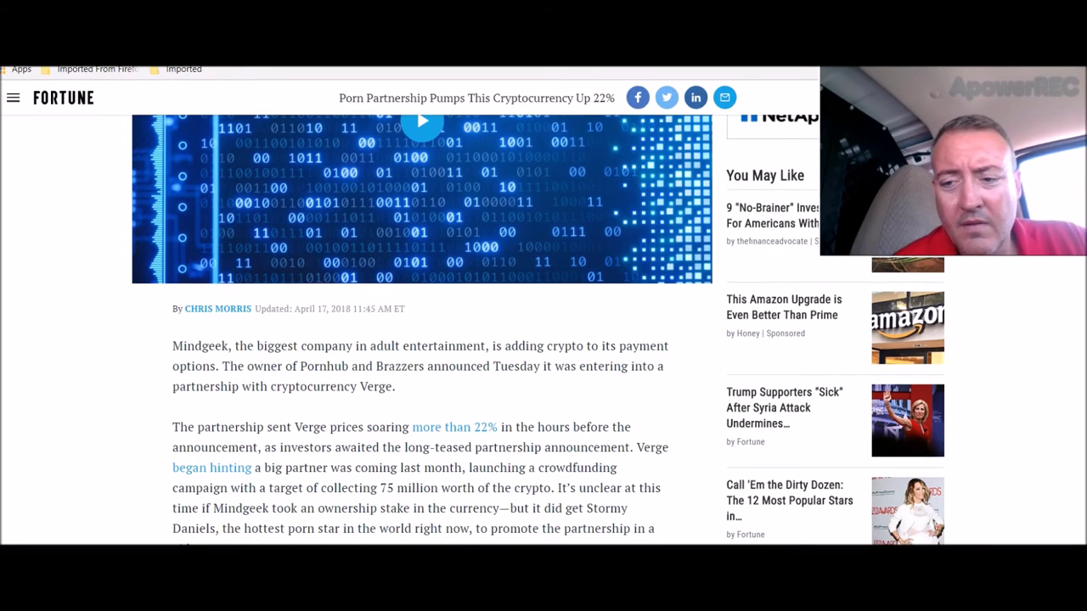
scroll(422, 330, down, 1)
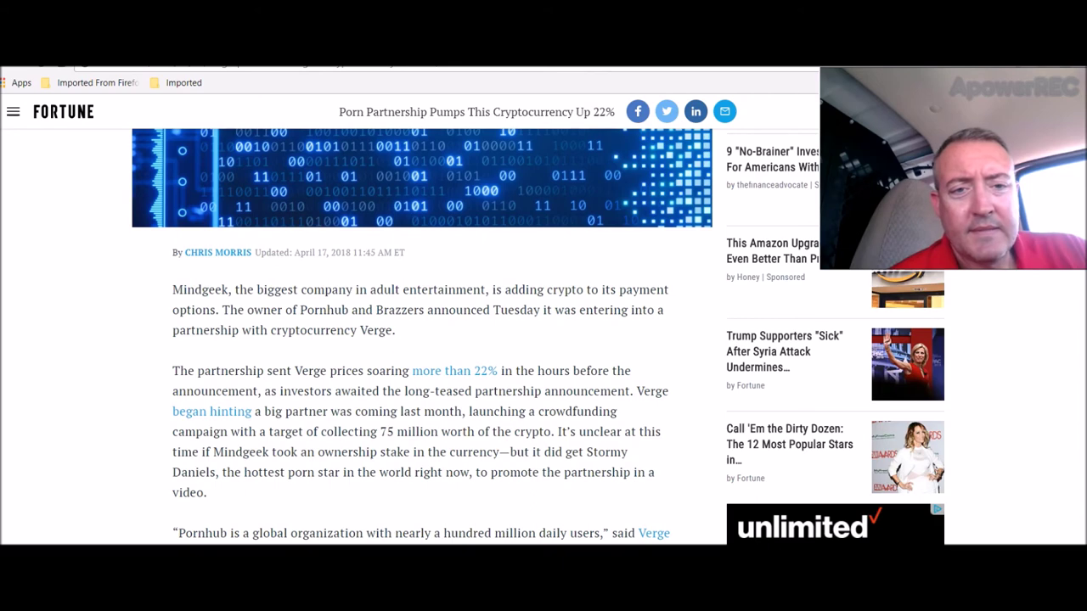
- Return to the Cryptocurrency Market Capitalizations site and look up the price of Verge (XVG)
click(658, 337)
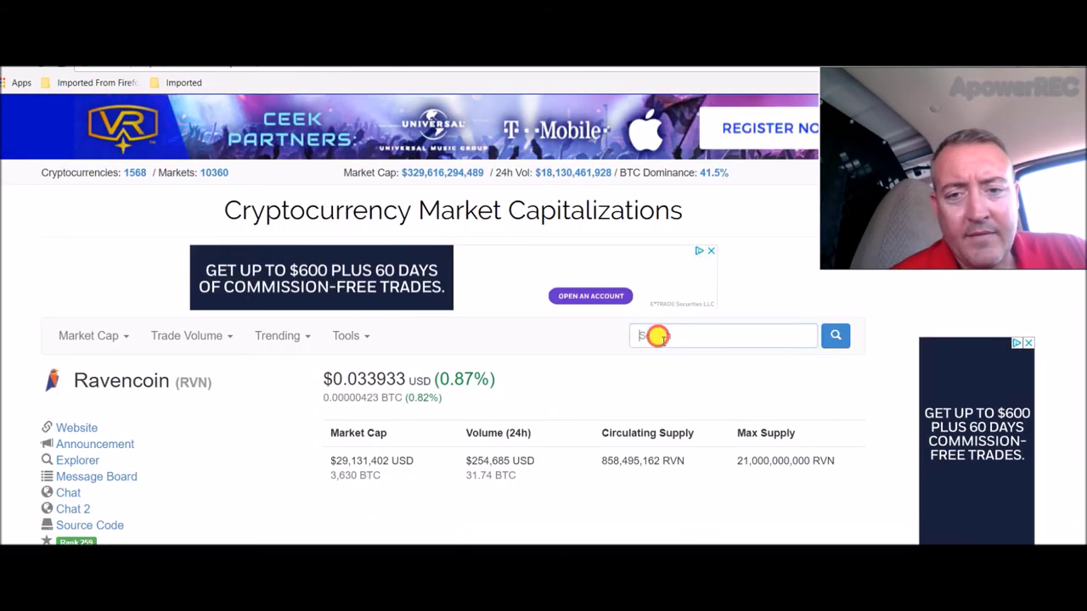
text(ve)
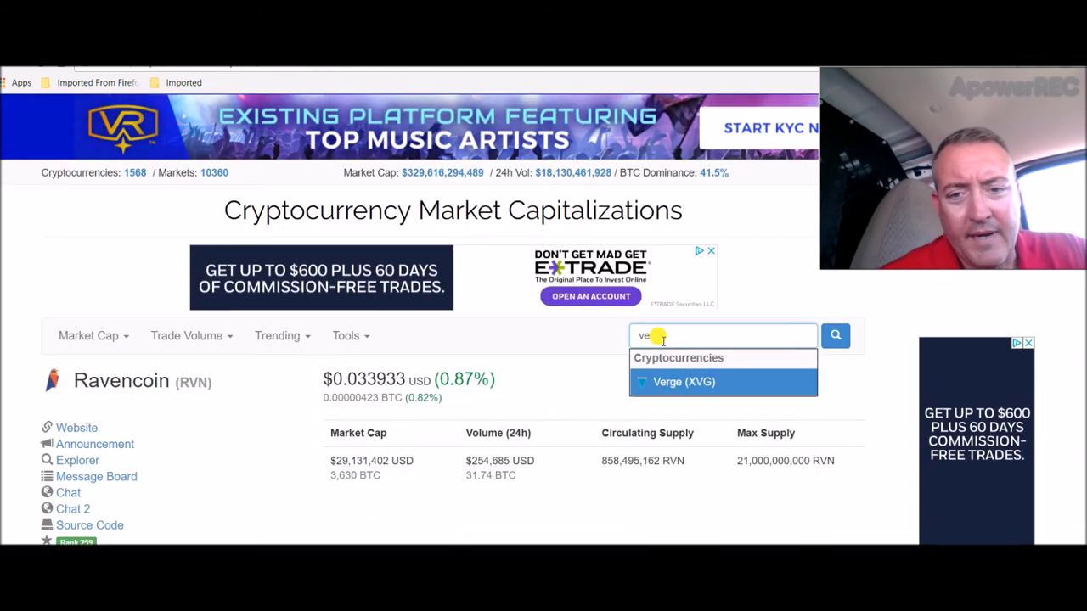
text(rg)
click(674, 382)
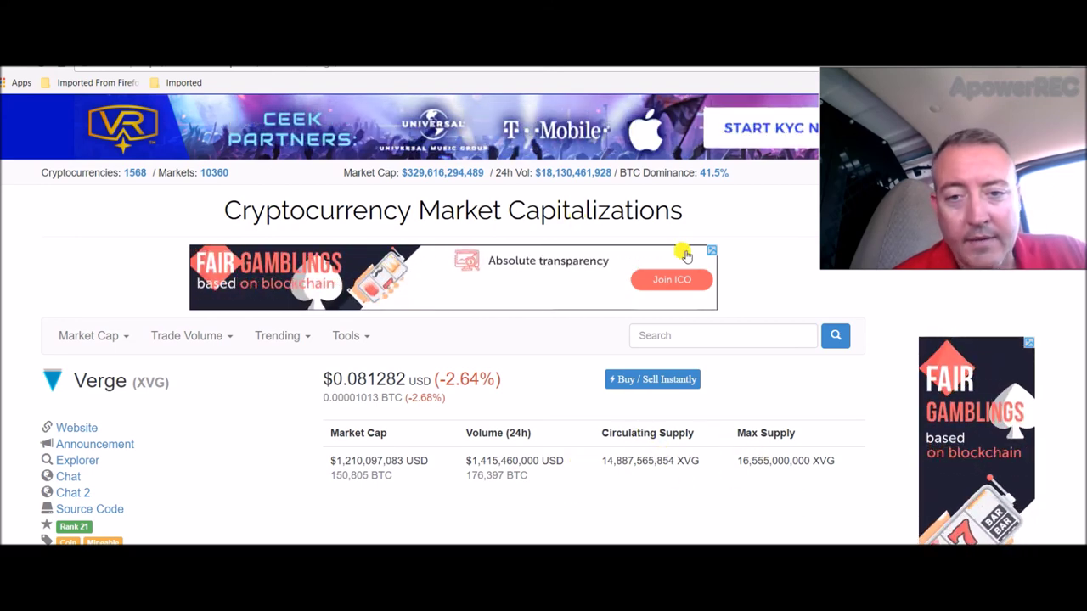
- Search for Electroneum (ETN) and open its price page
click(688, 337)
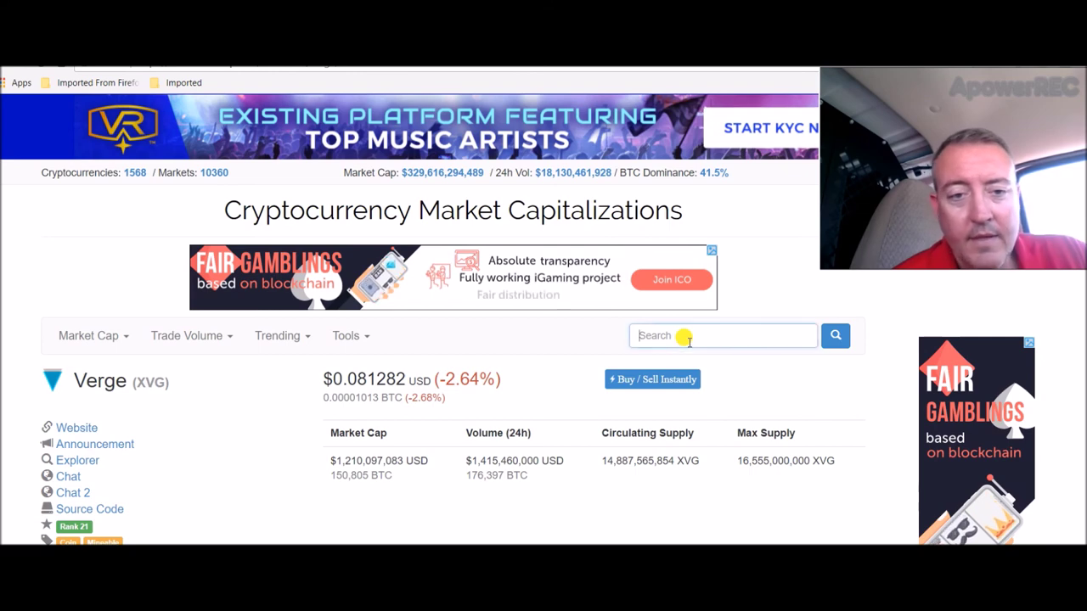
text(ele)
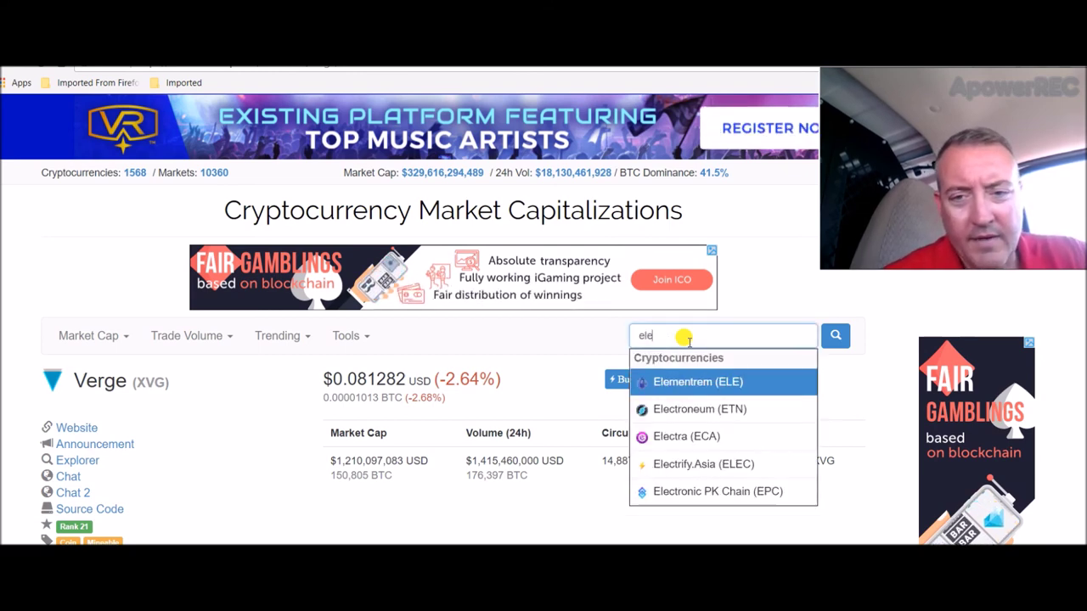
click(684, 407)
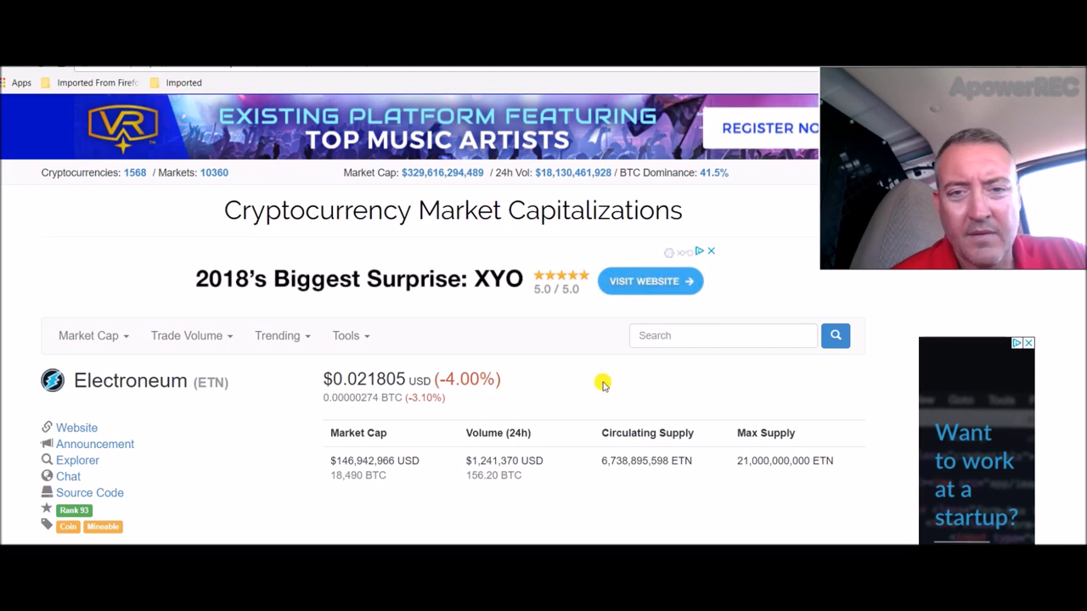
- Open the Top 100 Cryptocurrencies list and examine the prices and 24-hour changes of the leading coins
click(417, 209)
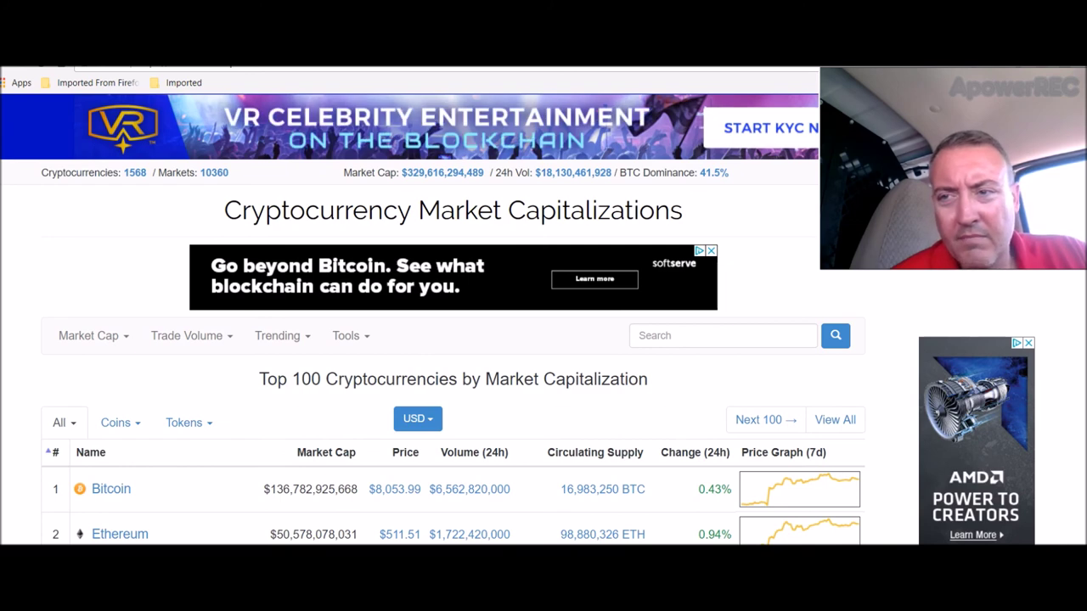
scroll(450, 318, down, 3)
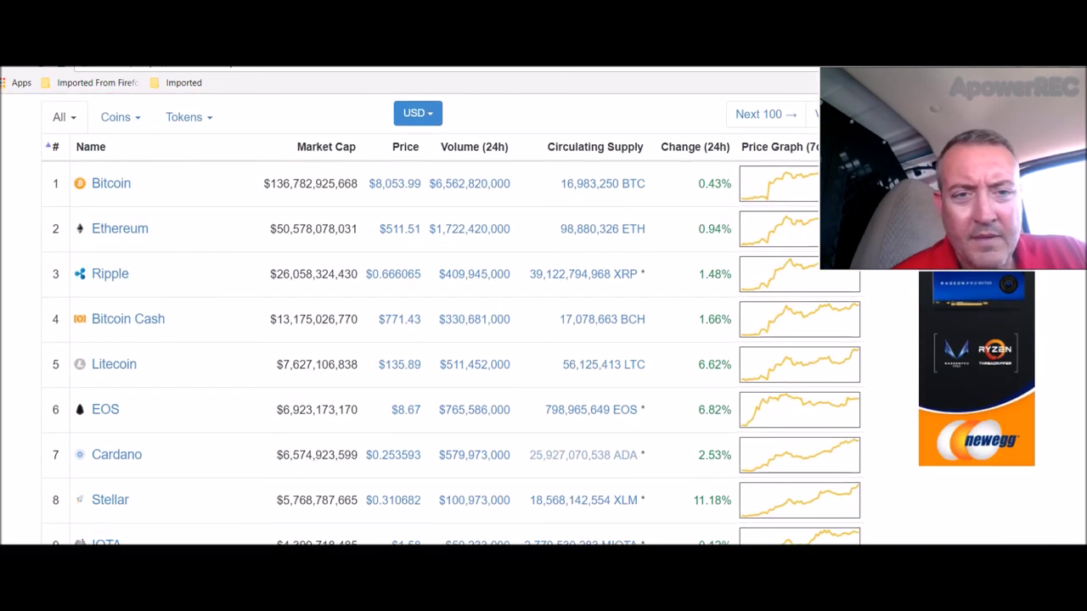